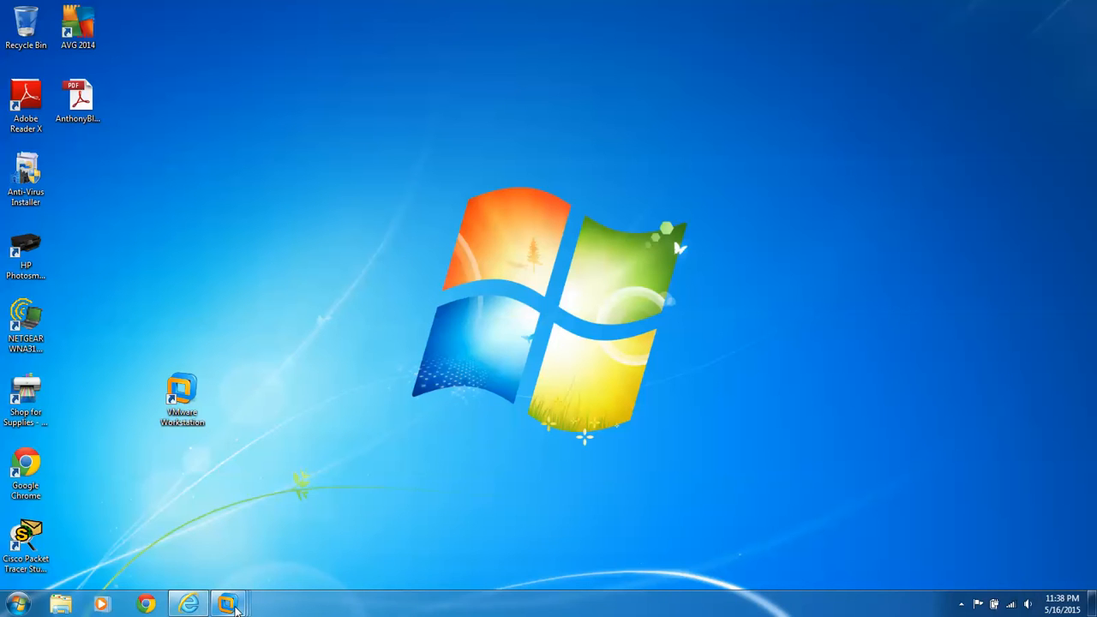
Switch to the 412Server2 virtual machine and validate the Failover1 cluster with all tests, including Cluster Disk 1 in the storage validation.
{"action": "mouse_move", "coordinate": [232, 605]}
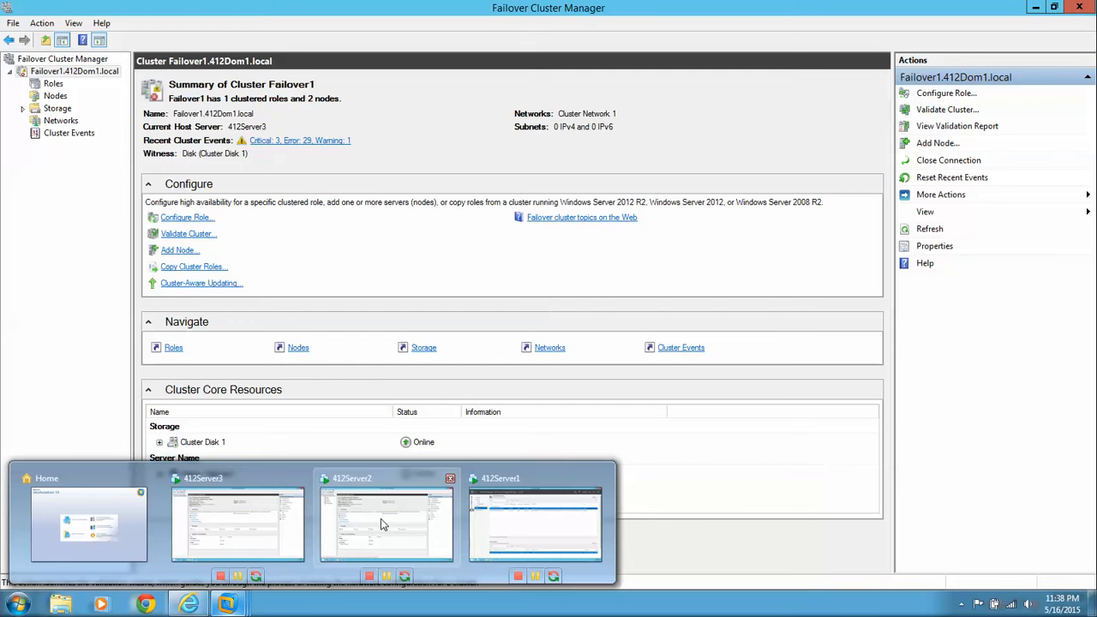
{"action": "left_click", "coordinate": [380, 518]}
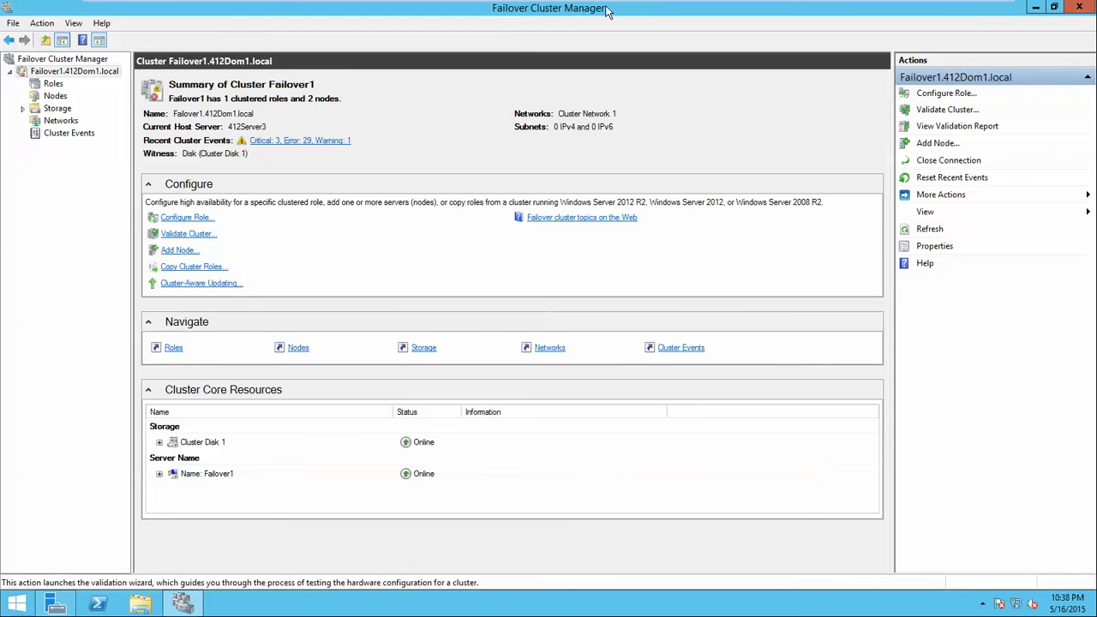
{"action": "left_click", "coordinate": [942, 111]}
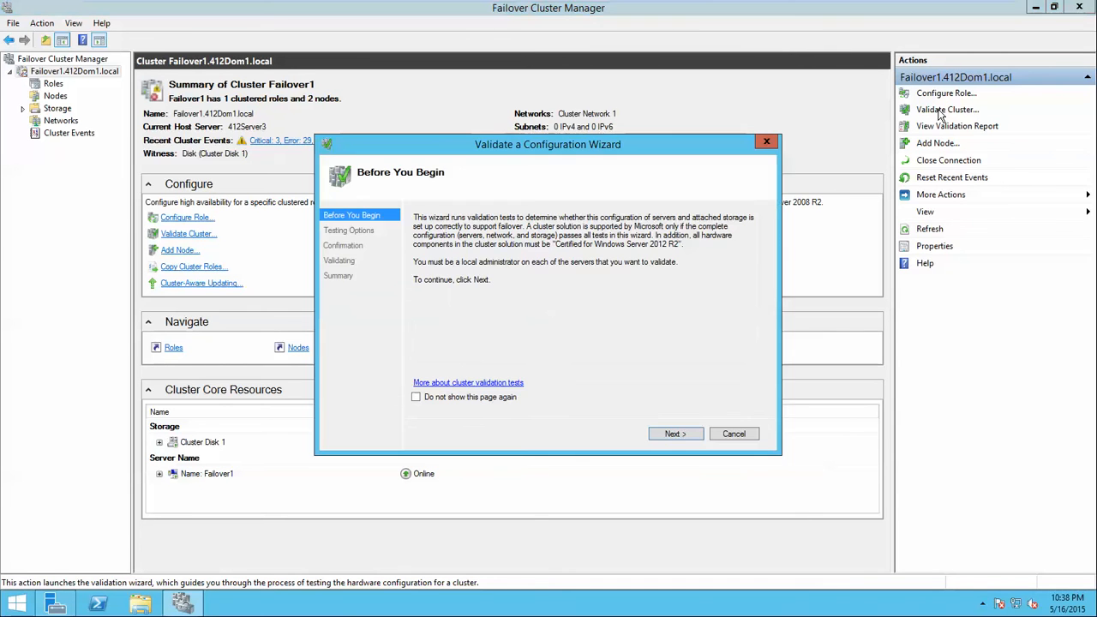
{"action": "left_click", "coordinate": [685, 434]}
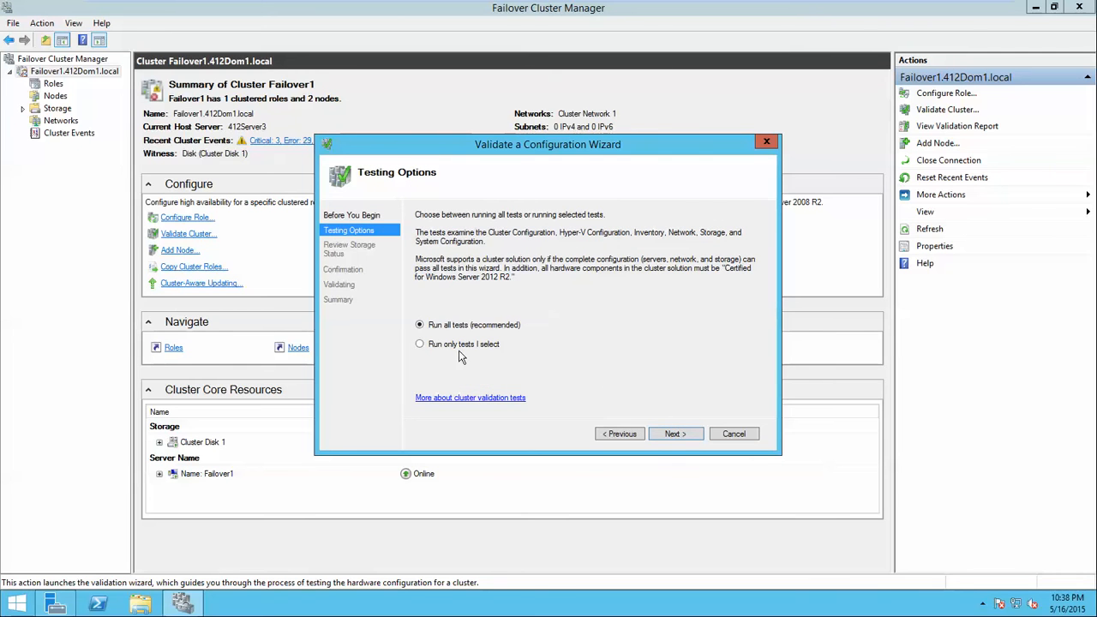
{"action": "left_click", "coordinate": [673, 436]}
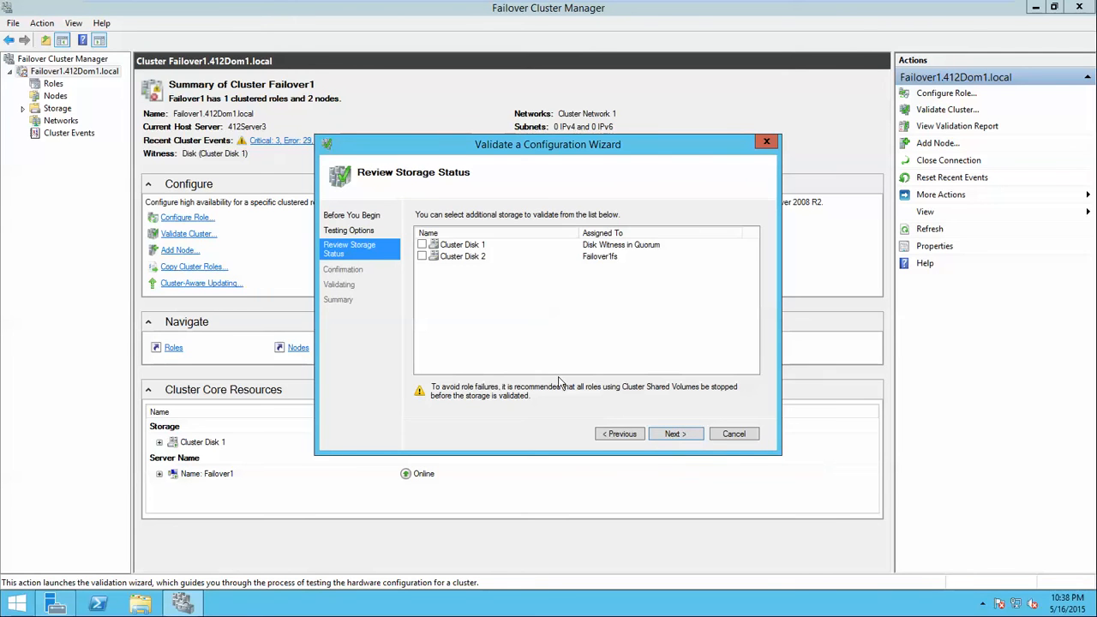
{"action": "left_click", "coordinate": [421, 246]}
{"action": "left_click", "coordinate": [694, 435]}
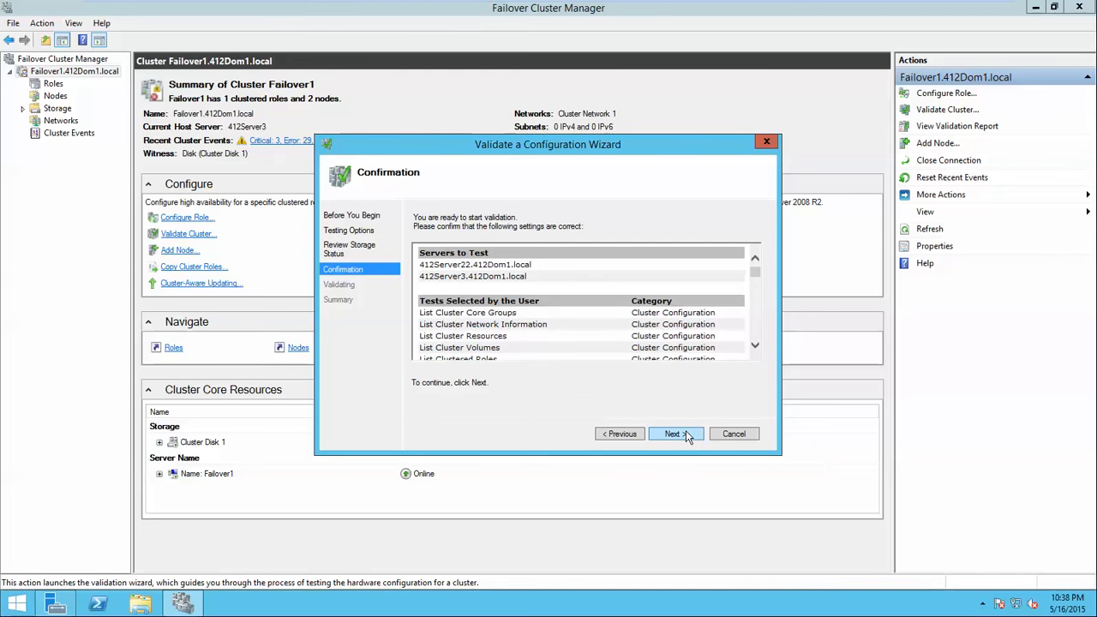
{"action": "left_click", "coordinate": [677, 434]}
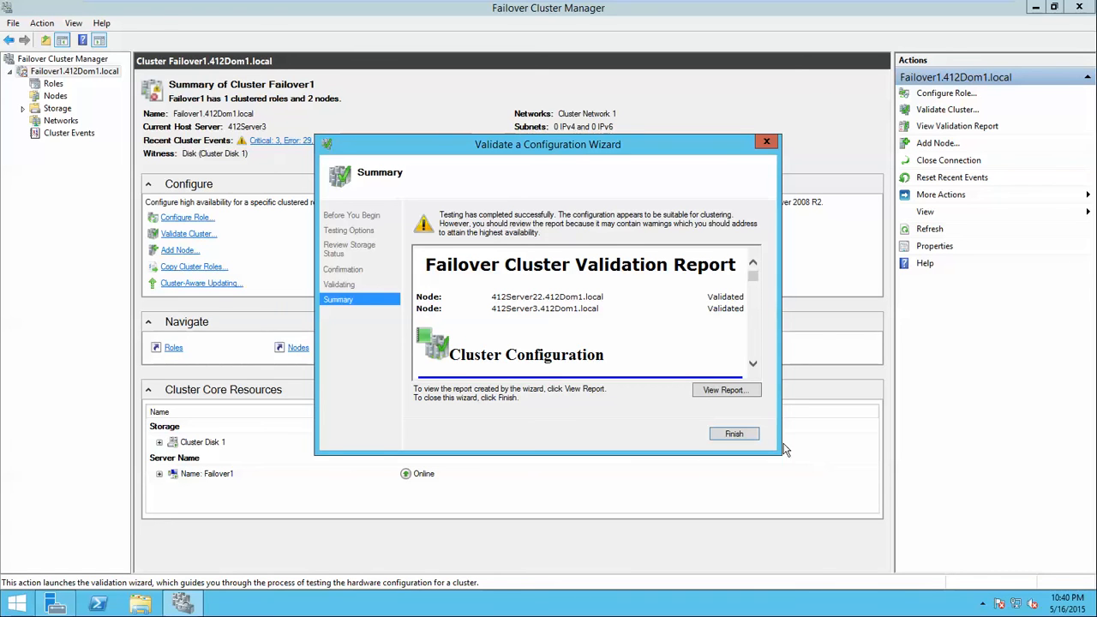
Review the Validate Network Communication results in the cluster validation report, then close the report and finish the validation wizard.
{"action": "left_click", "coordinate": [720, 392]}
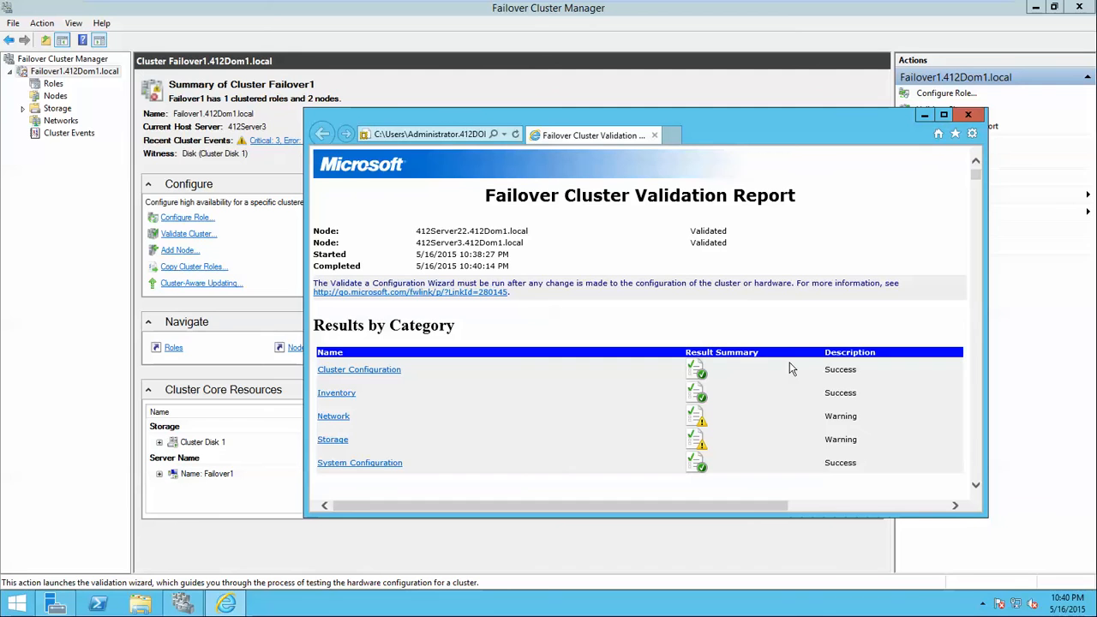
{"action": "scroll", "coordinate": [754, 364], "scroll_direction": "down", "scroll_amount": 1}
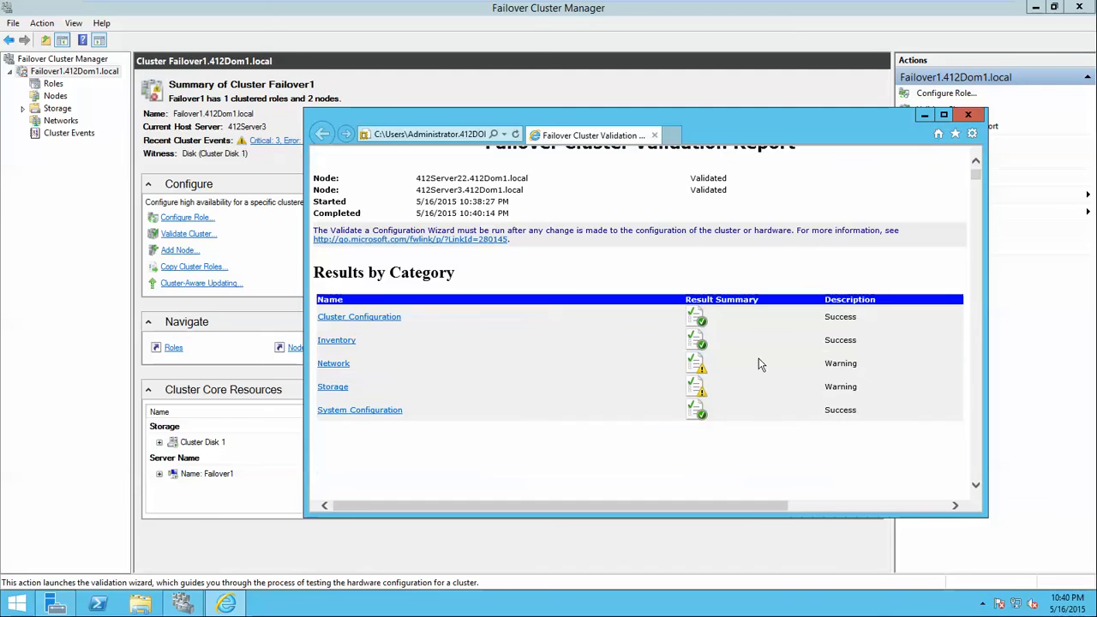
{"action": "left_click", "coordinate": [336, 368]}
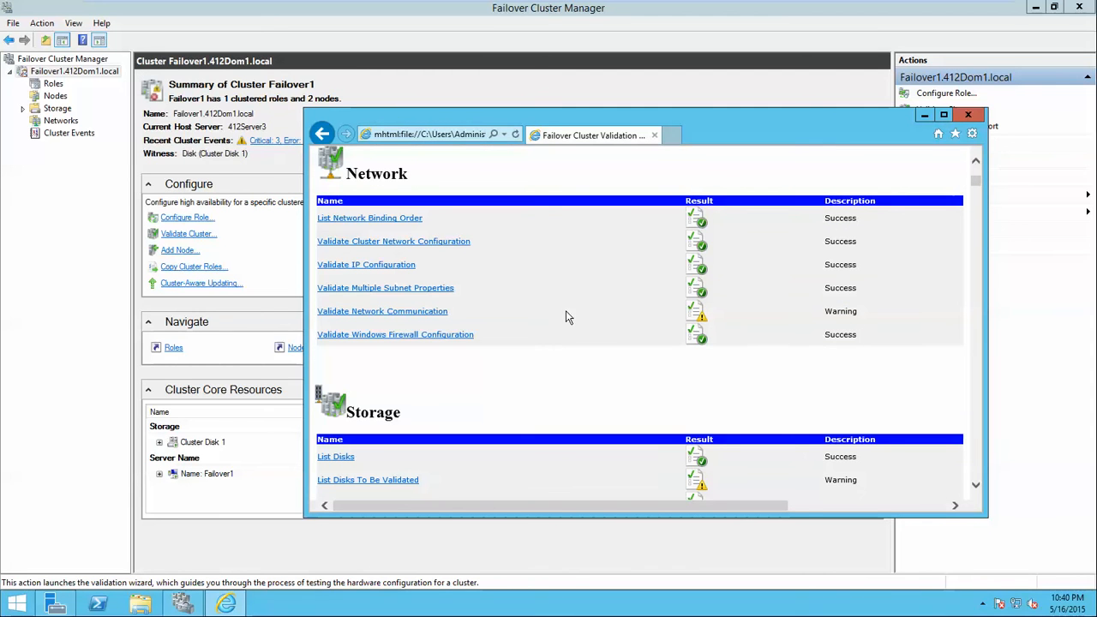
{"action": "left_click", "coordinate": [388, 313]}
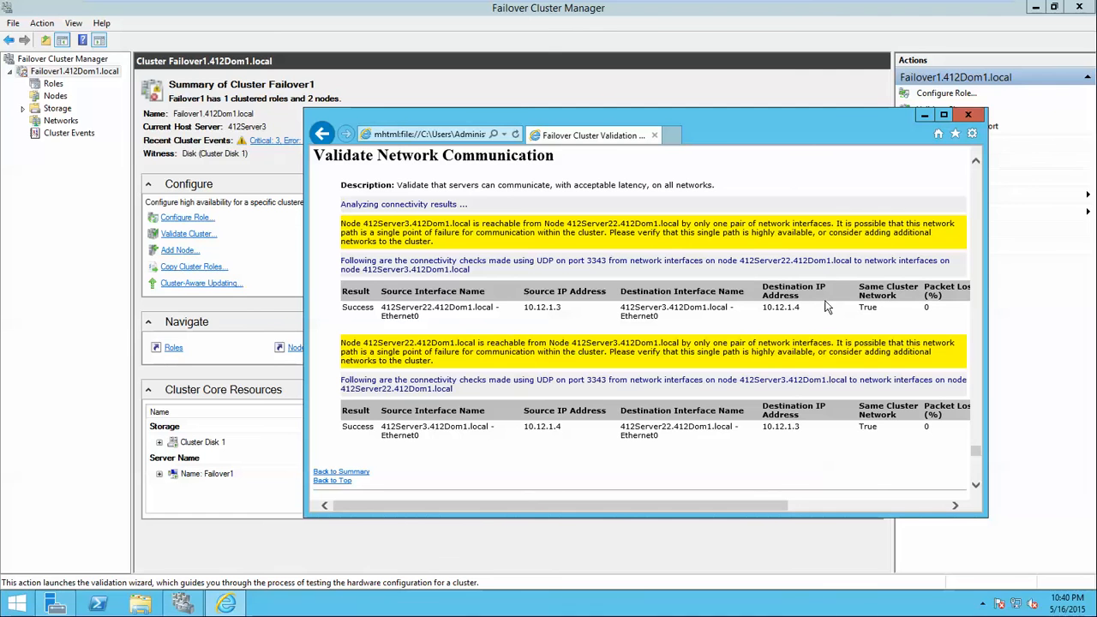
{"action": "left_click", "coordinate": [968, 117]}
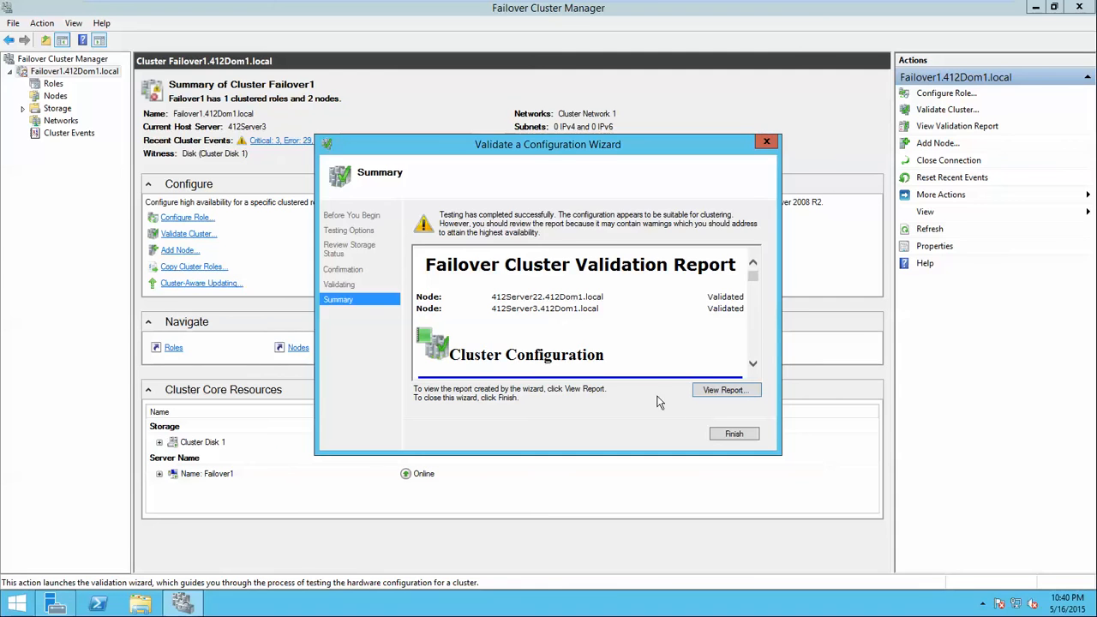
{"action": "left_click", "coordinate": [728, 435]}
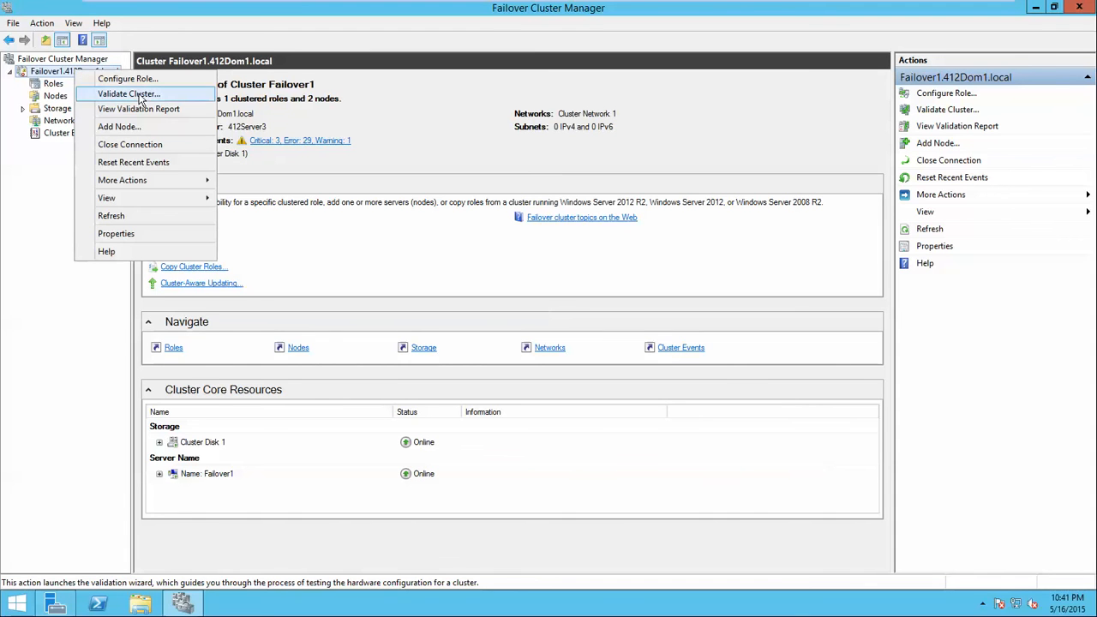
Shut down the Failover1 cluster and confirm the shutdown.
{"action": "mouse_move", "coordinate": [169, 181]}
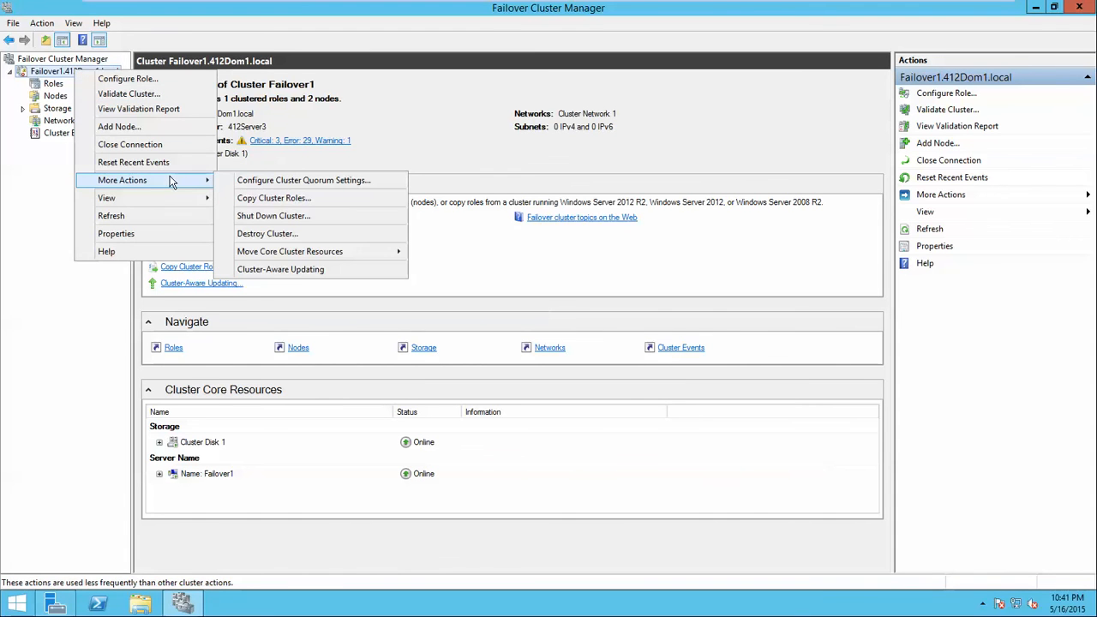
{"action": "left_click", "coordinate": [286, 216]}
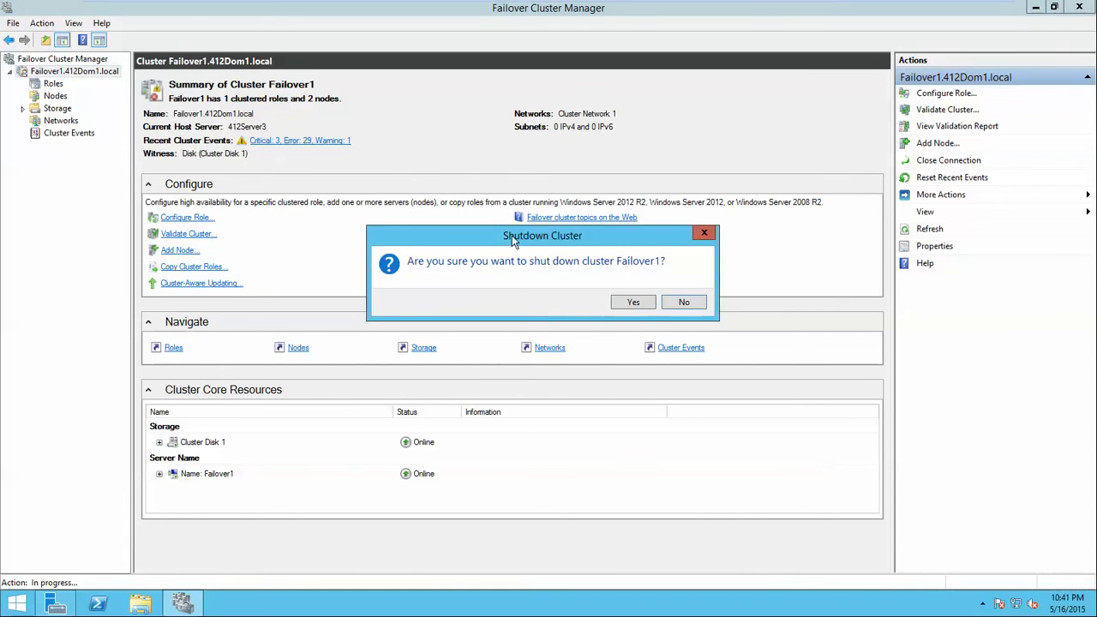
{"action": "left_click", "coordinate": [639, 300]}
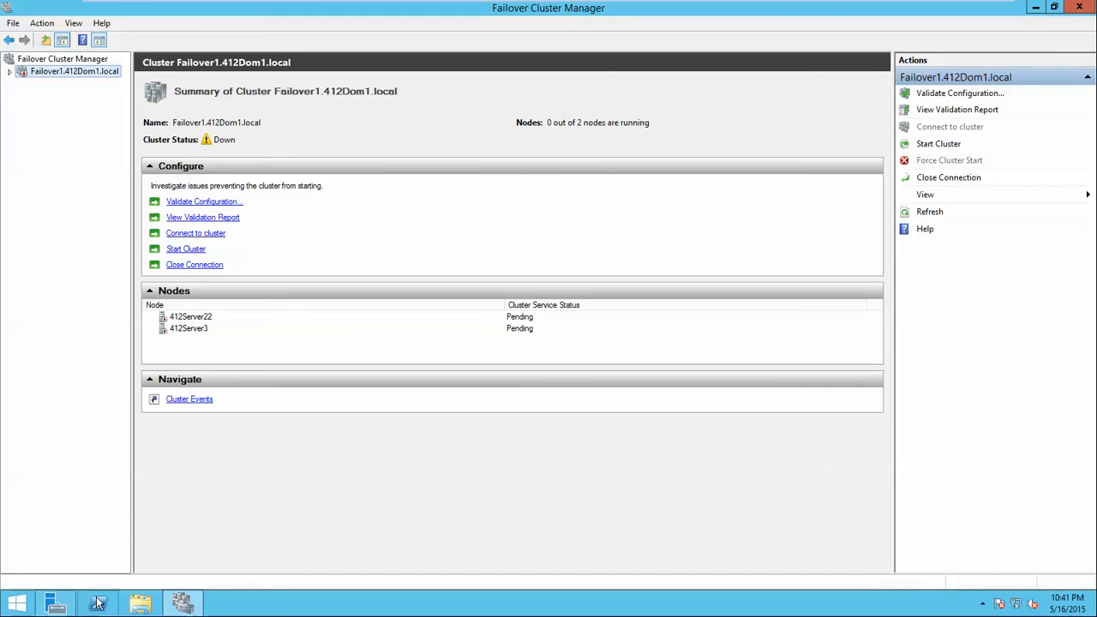
Switch to Windows PowerShell and bring the cluster back up by running start-cluster.
{"action": "left_click", "coordinate": [97, 606]}
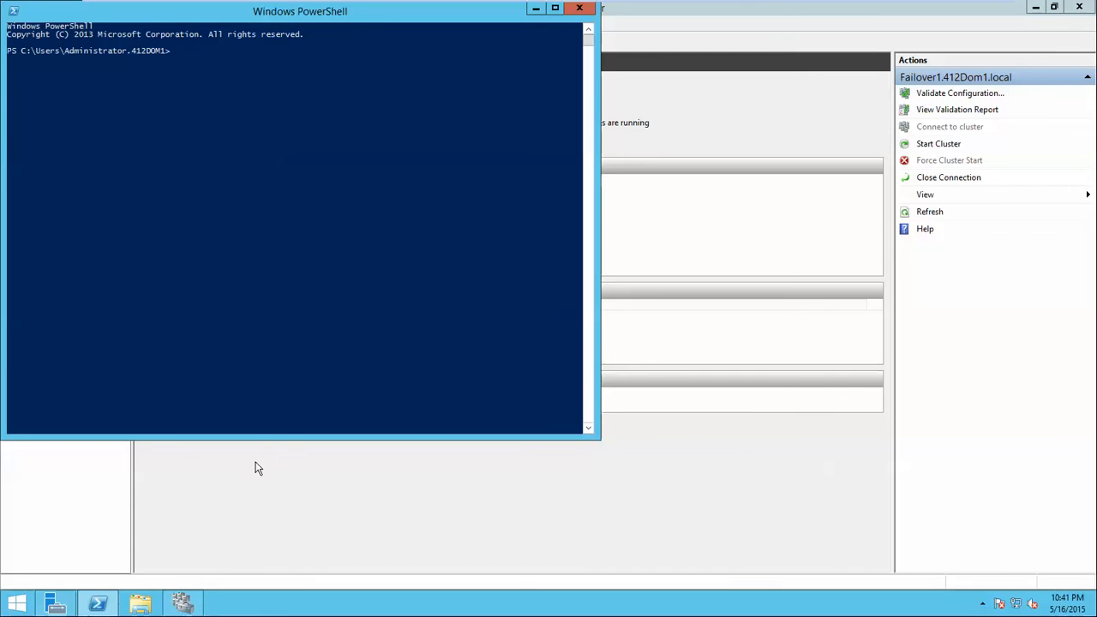
{"action": "left_click_drag", "start_coordinate": [352, 11], "coordinate": [565, 82]}
{"action": "type", "text": "start"}
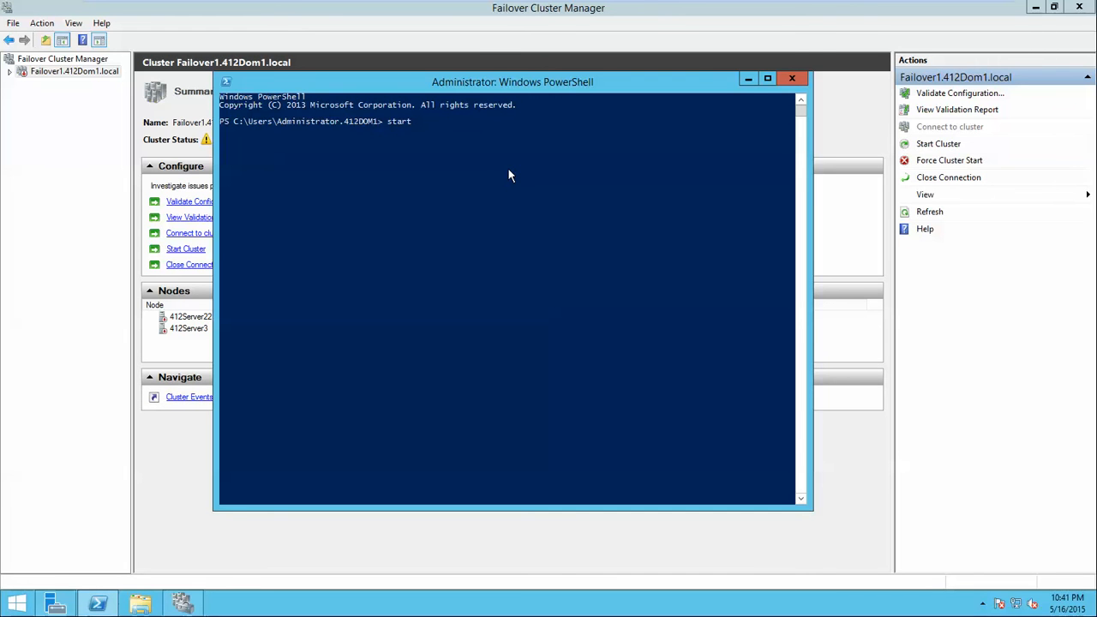
{"action": "type", "text": "-cluster"}
{"action": "key", "text": "Return"}
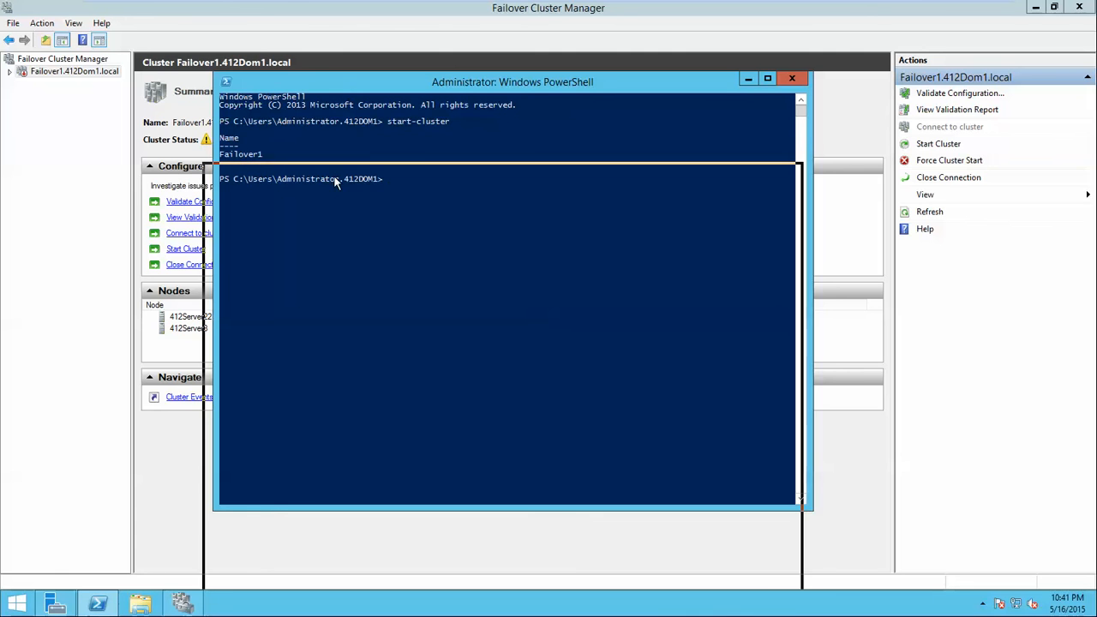
List all cluster properties by running get-cluster | format-list -property *, review the output, and close PowerShell.
{"action": "left_click_drag", "start_coordinate": [401, 188], "coordinate": [312, 16]}
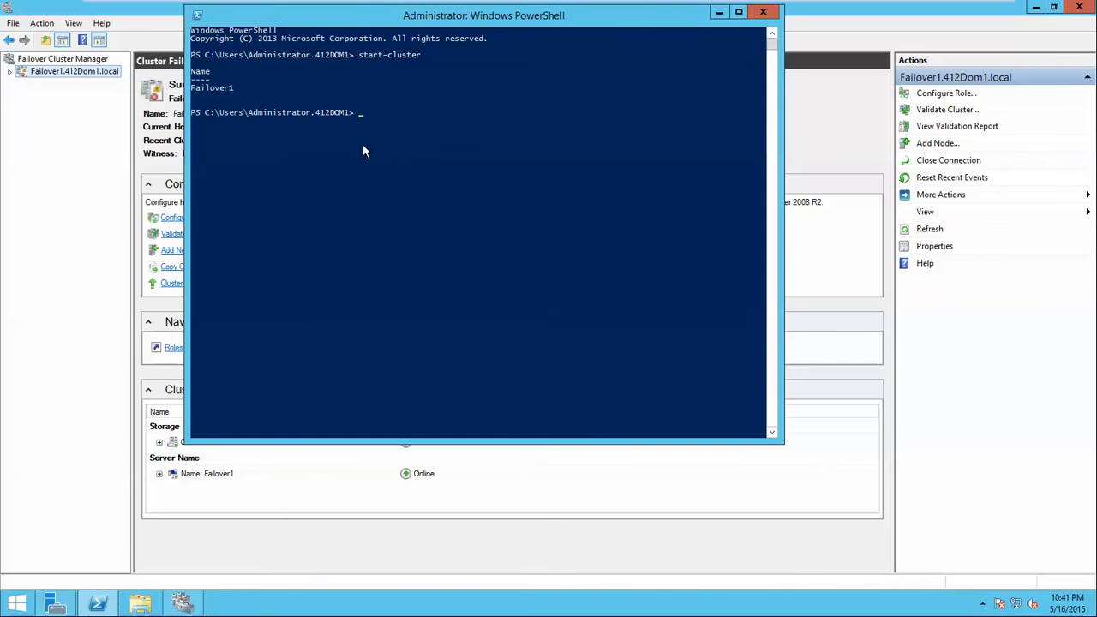
{"action": "type", "text": "get-cluster | format-list -property "}
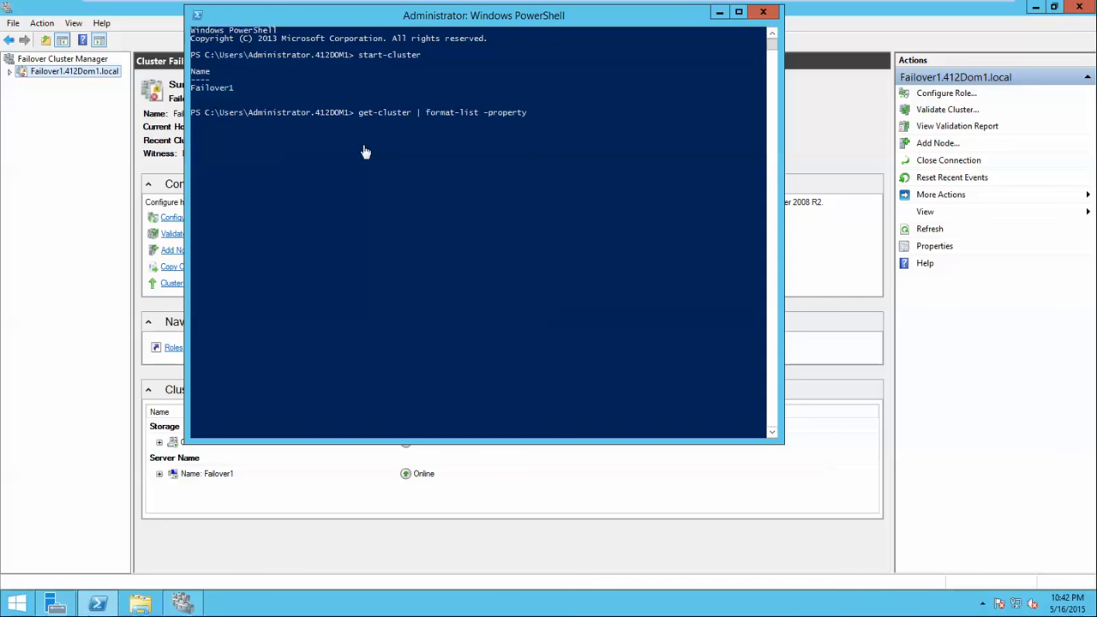
{"action": "type", "text": "*"}
{"action": "key", "text": "Return"}
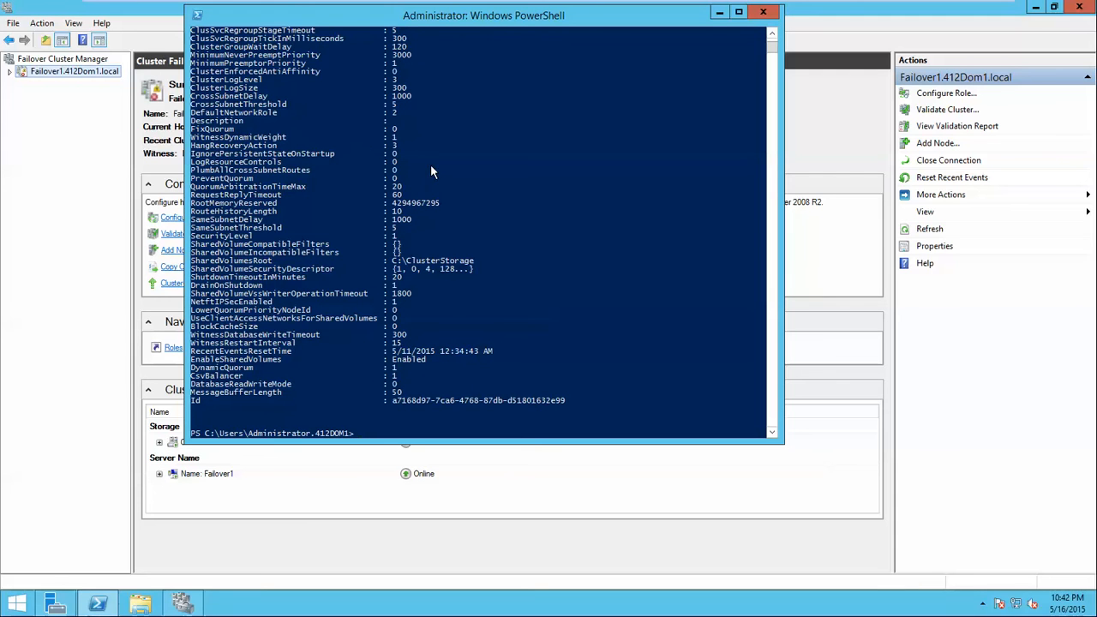
{"action": "scroll", "coordinate": [391, 147], "scroll_direction": "up", "scroll_amount": 3}
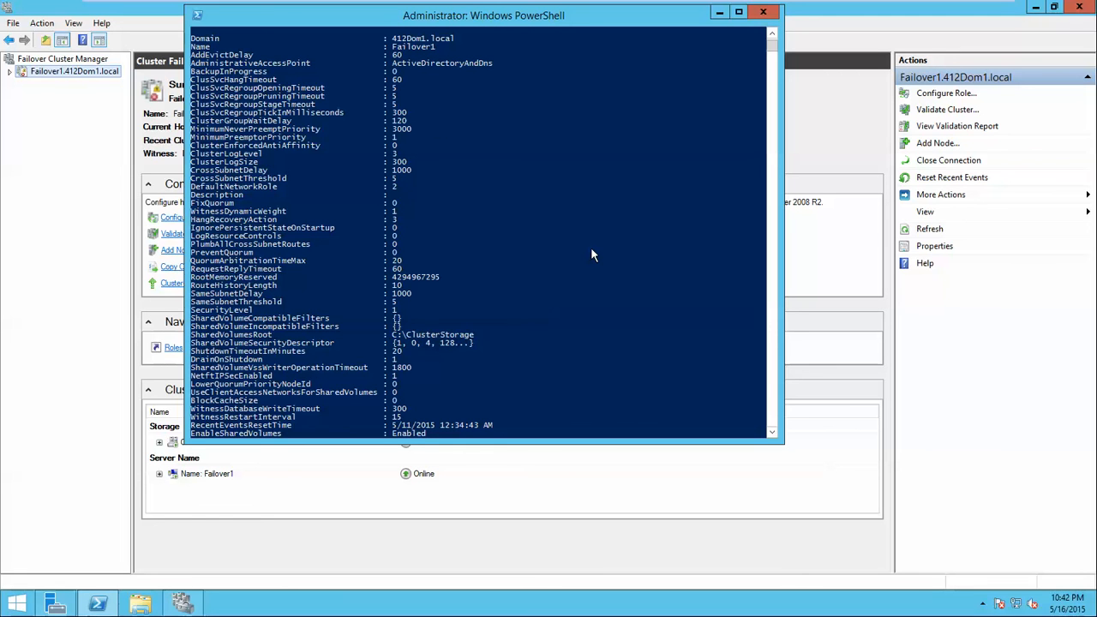
{"action": "left_click", "coordinate": [763, 12]}
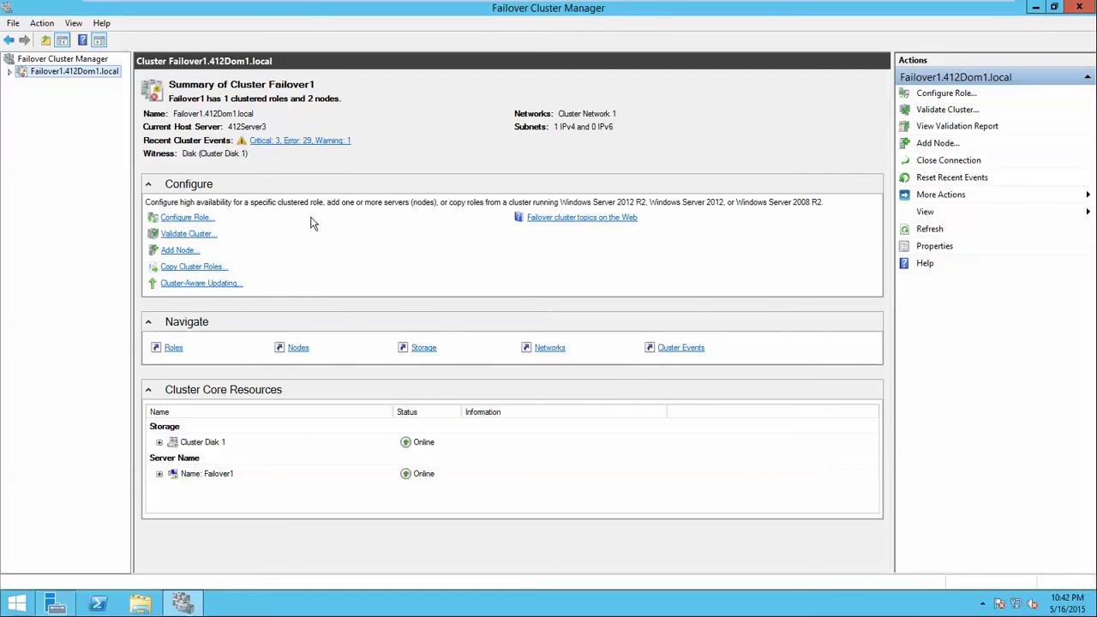
Review the nodes, storage and networks of the Failover1 cluster.
{"action": "left_click", "coordinate": [297, 348]}
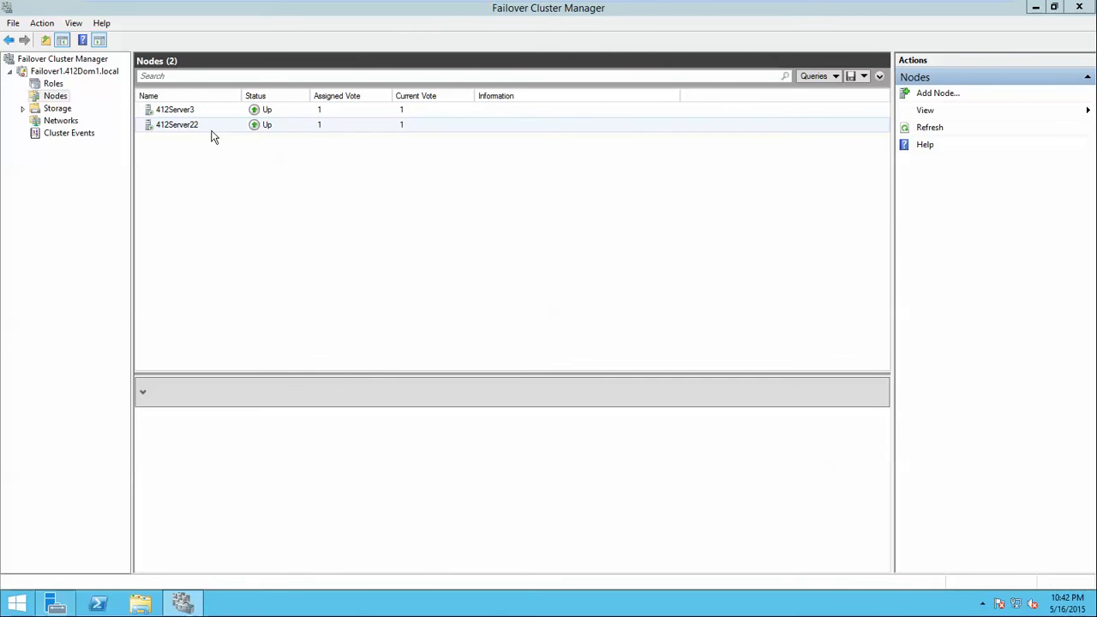
{"action": "left_click", "coordinate": [62, 111]}
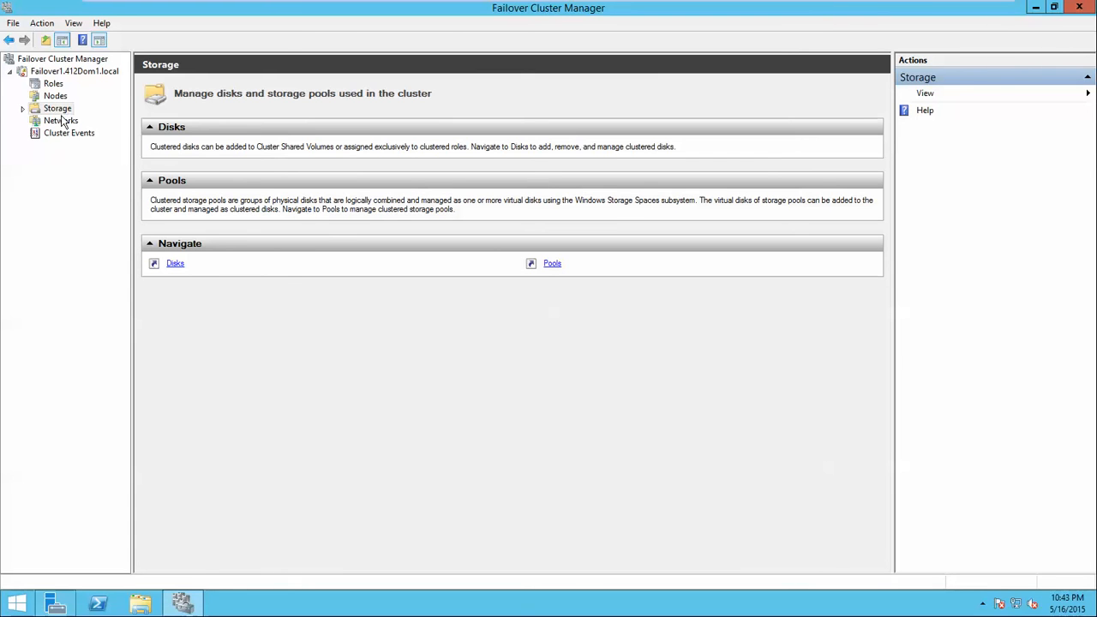
{"action": "left_click", "coordinate": [63, 121]}
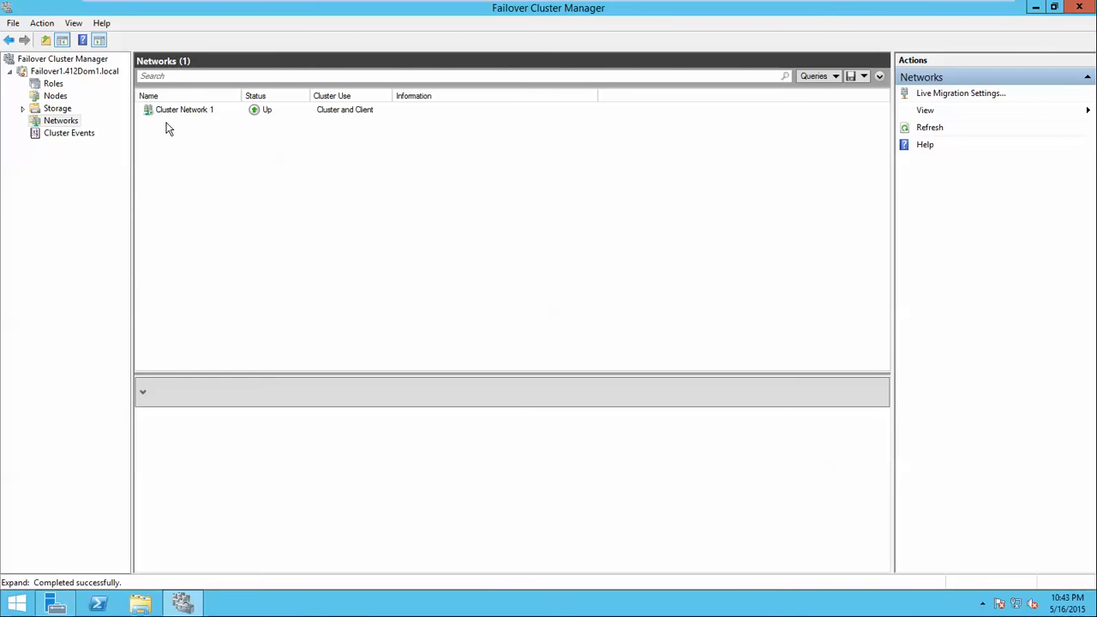
Return to the cluster summary and expand Cluster Disk 1 and the Failover1 server name to inspect the core resources.
{"action": "left_click", "coordinate": [75, 73]}
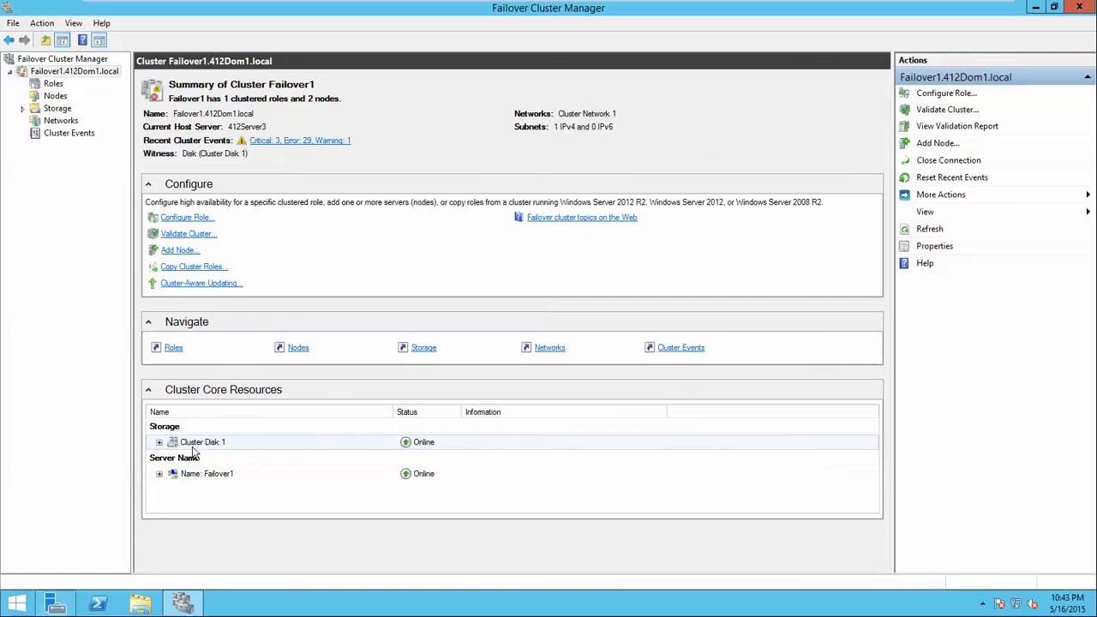
{"action": "left_click", "coordinate": [159, 442]}
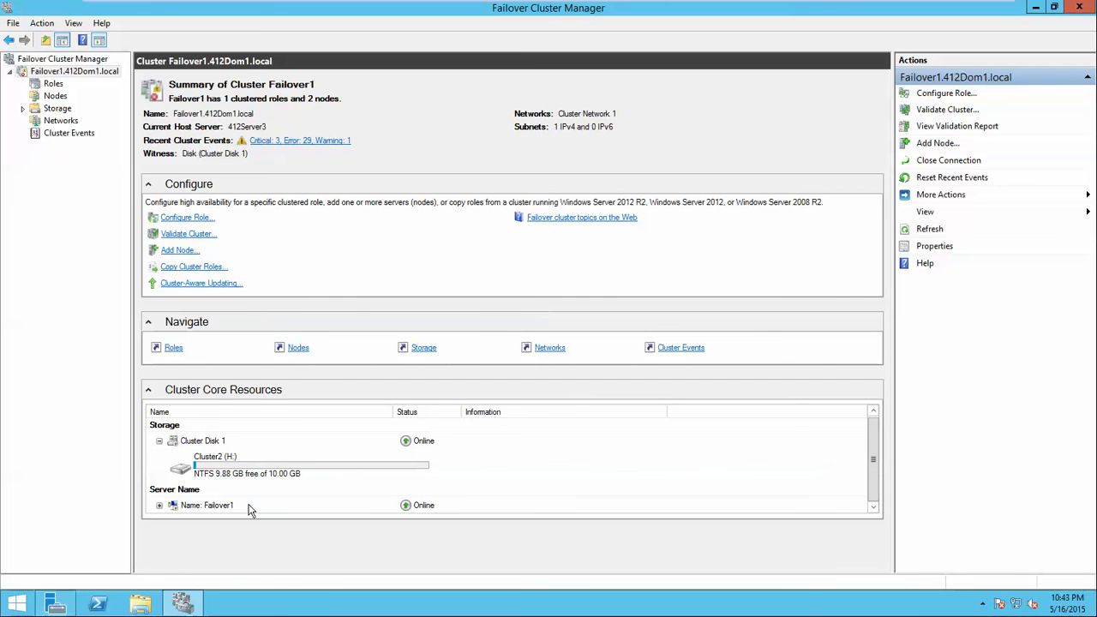
{"action": "left_click", "coordinate": [159, 506]}
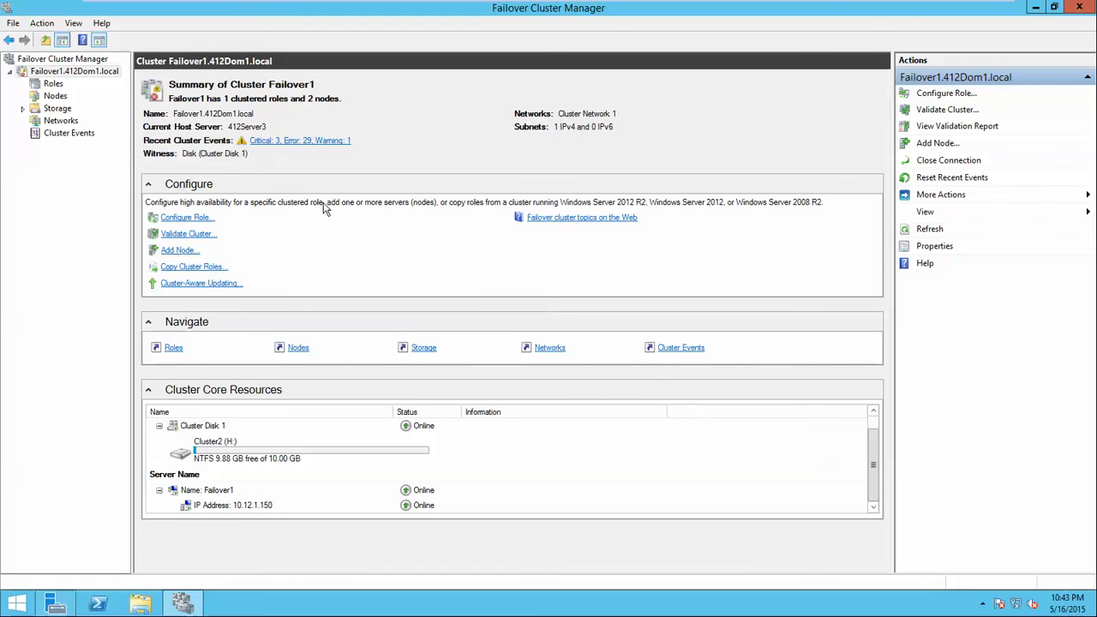
Move the core cluster resources of Failover1 to the selected node 412Server22.
{"action": "right_click", "coordinate": [77, 76]}
{"action": "mouse_move", "coordinate": [166, 188]}
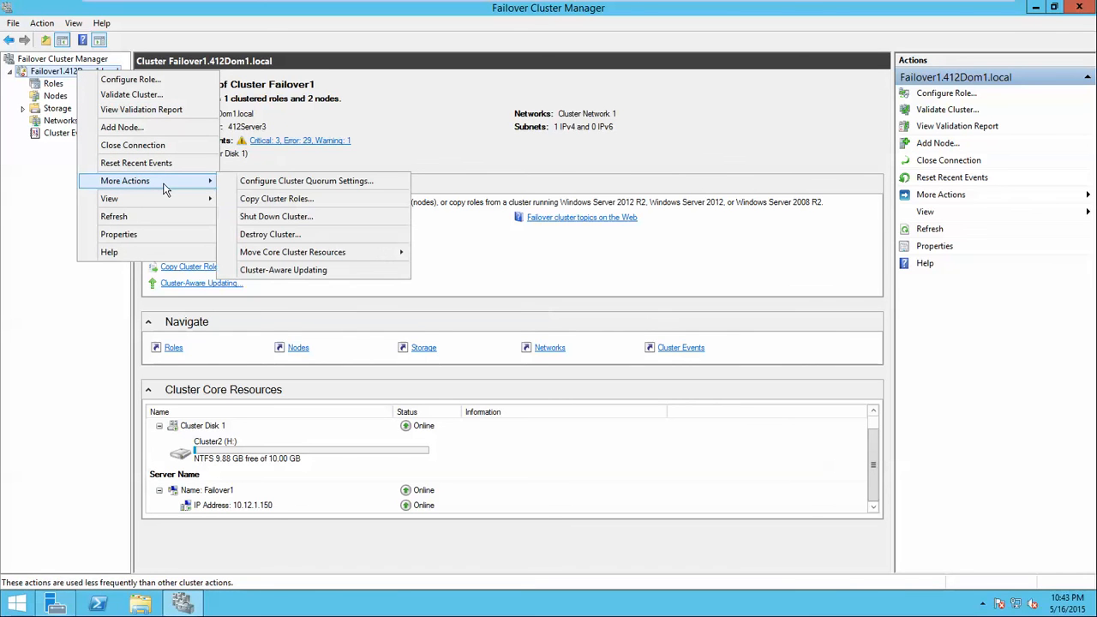
{"action": "mouse_move", "coordinate": [328, 257]}
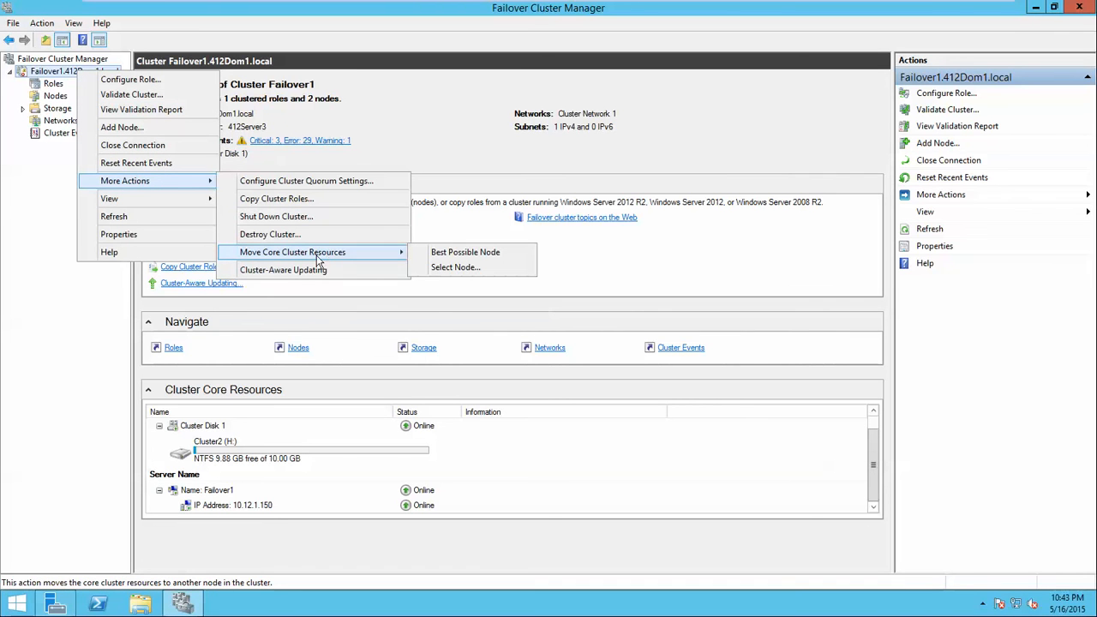
{"action": "left_click", "coordinate": [454, 266]}
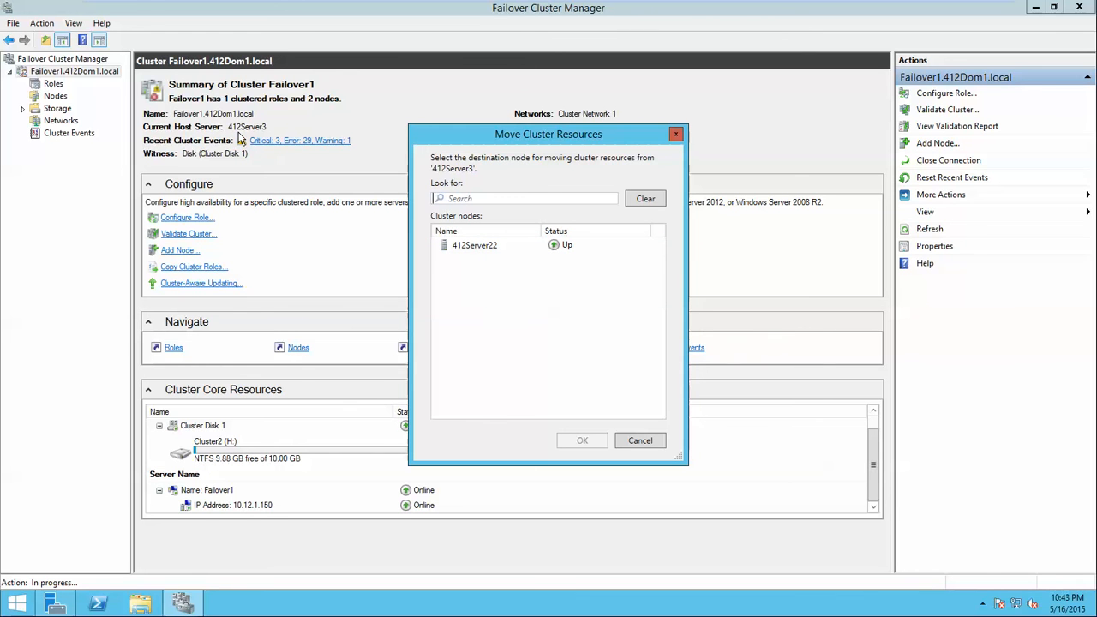
{"action": "left_click", "coordinate": [482, 248]}
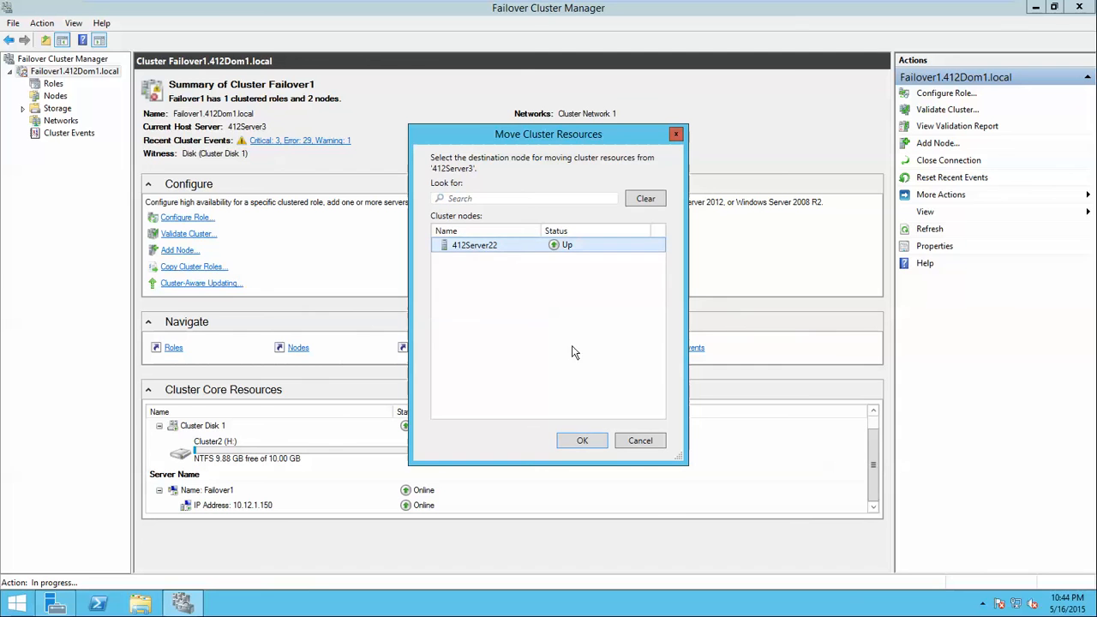
{"action": "left_click", "coordinate": [583, 440]}
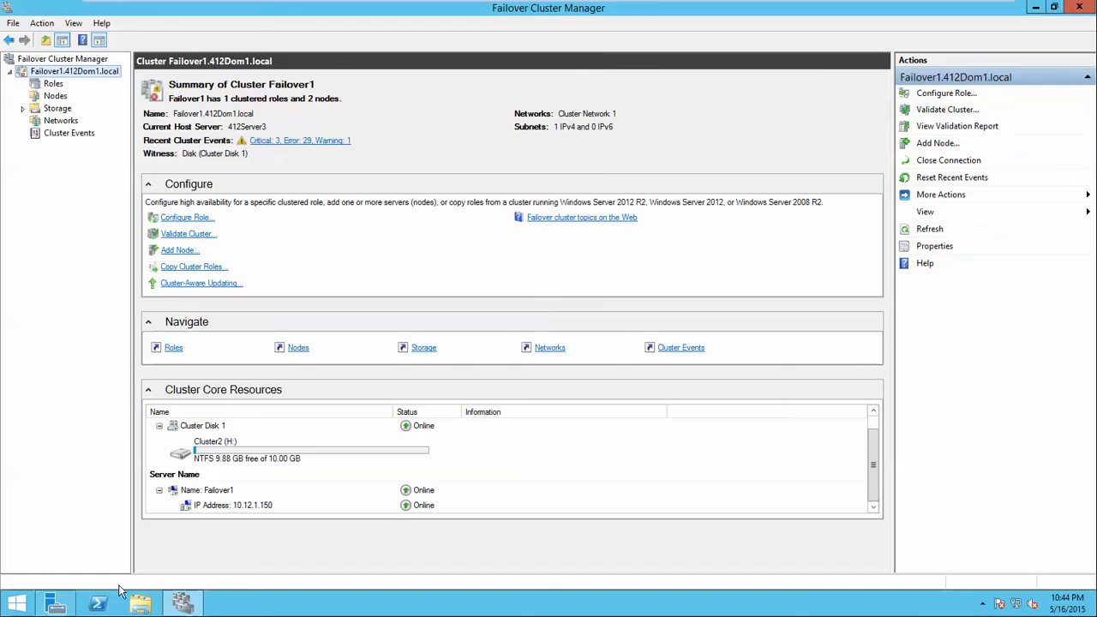
Check the owner node and state of the core cluster group by running get-clustergroup "cluster Group" in PowerShell, and close PowerShell.
{"action": "left_click", "coordinate": [98, 605]}
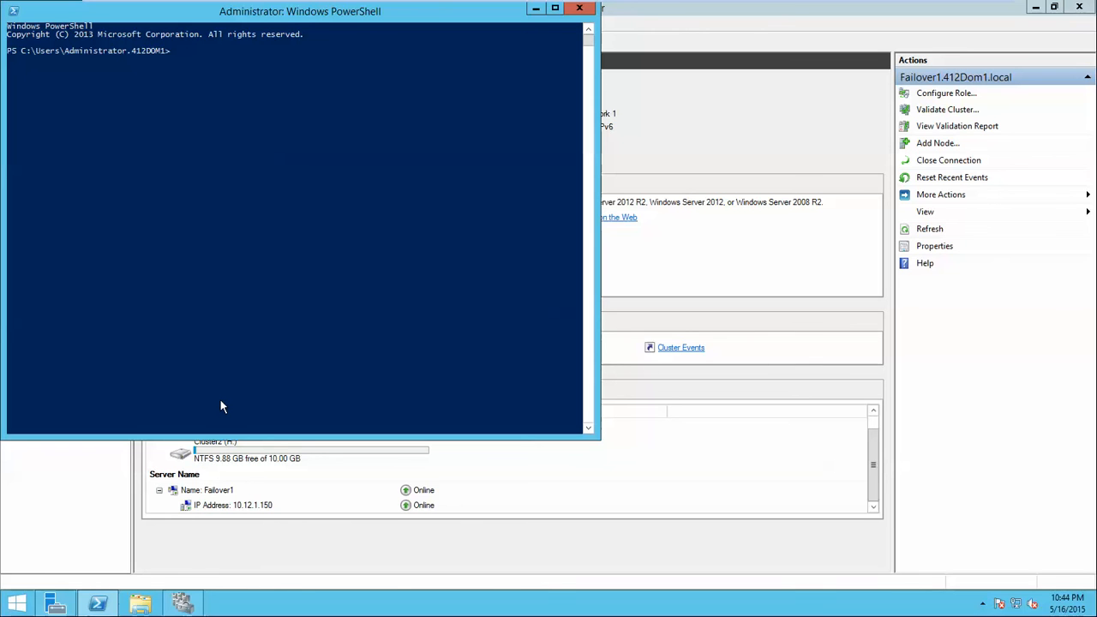
{"action": "type", "text": "g"}
{"action": "type", "text": "t-clustergroup \"cluster Gropu"}
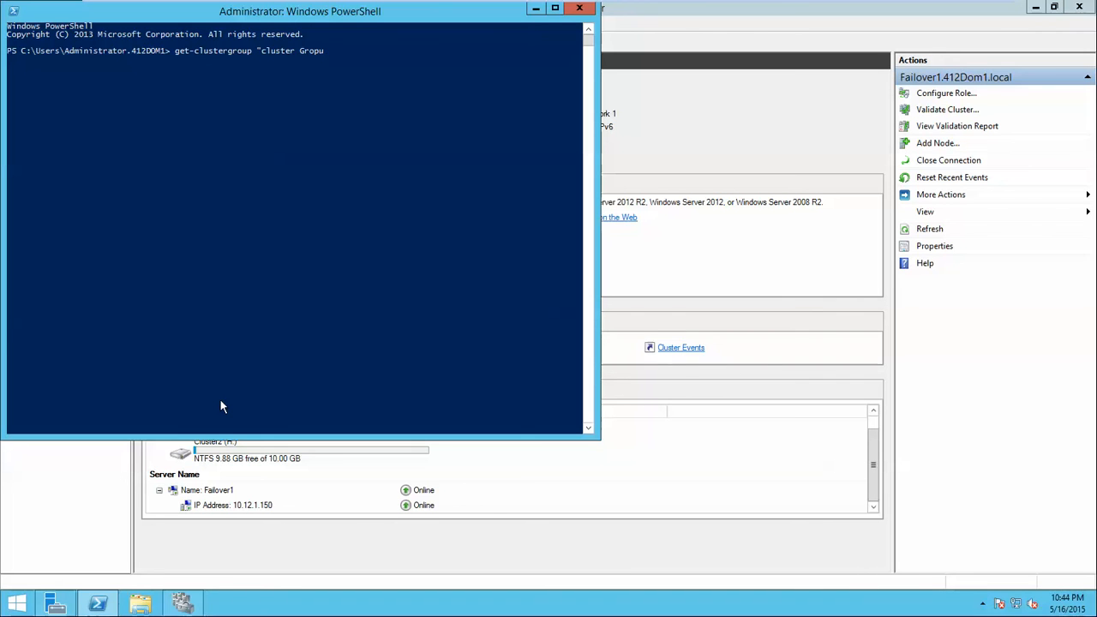
{"action": "key", "text": "BackSpace"}
{"action": "key", "text": "BackSpace"}
{"action": "type", "text": "up\""}
{"action": "key", "text": "Return"}
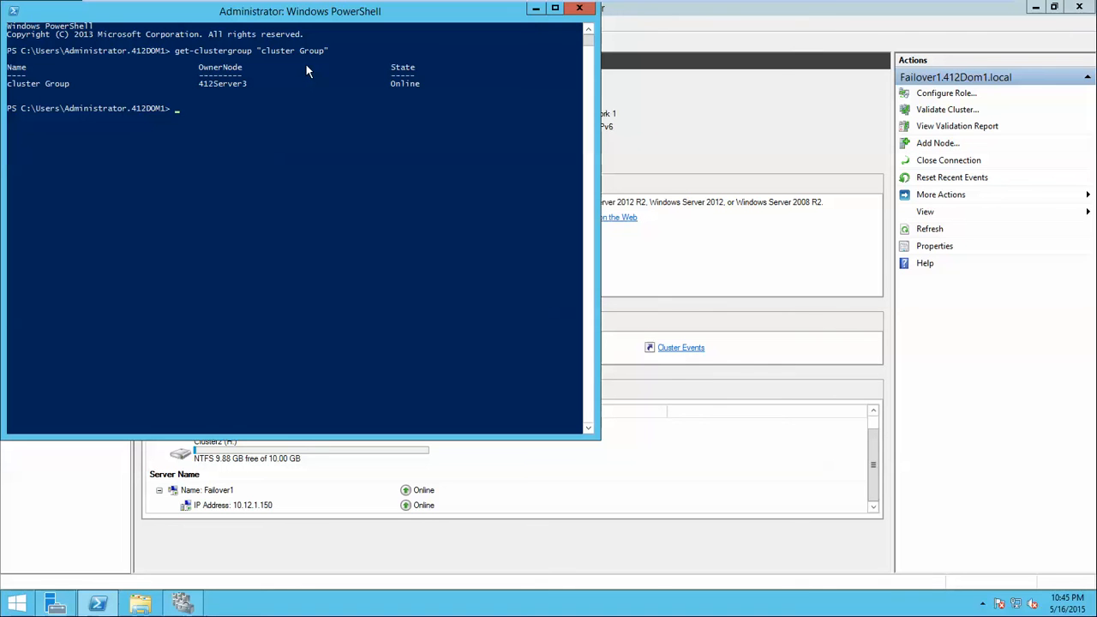
{"action": "mouse_move", "coordinate": [468, 1]}
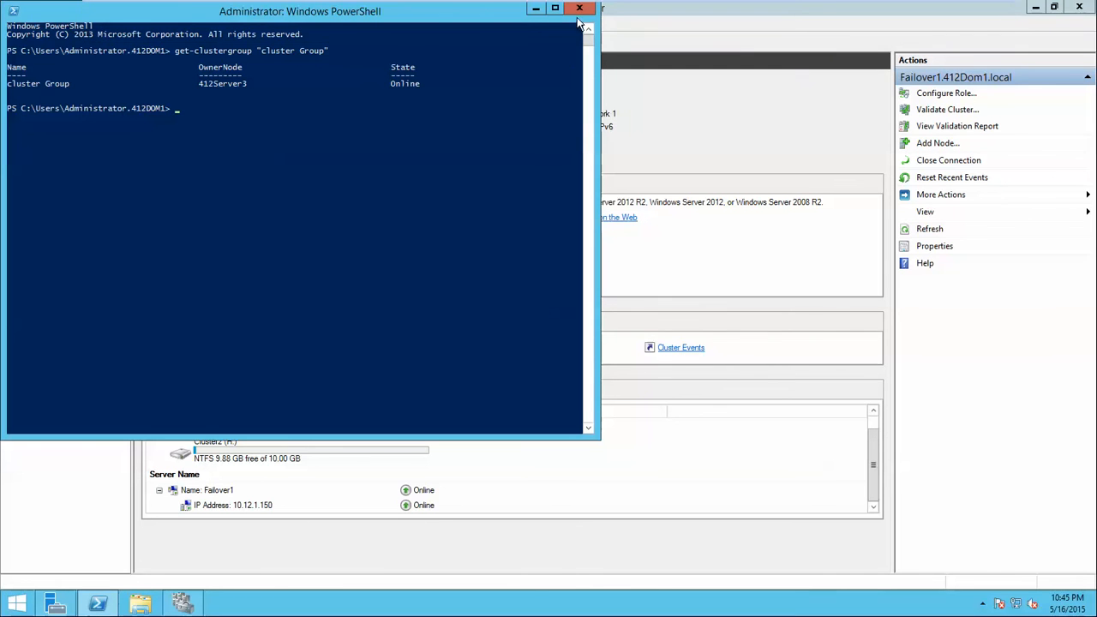
{"action": "left_click", "coordinate": [581, 11]}
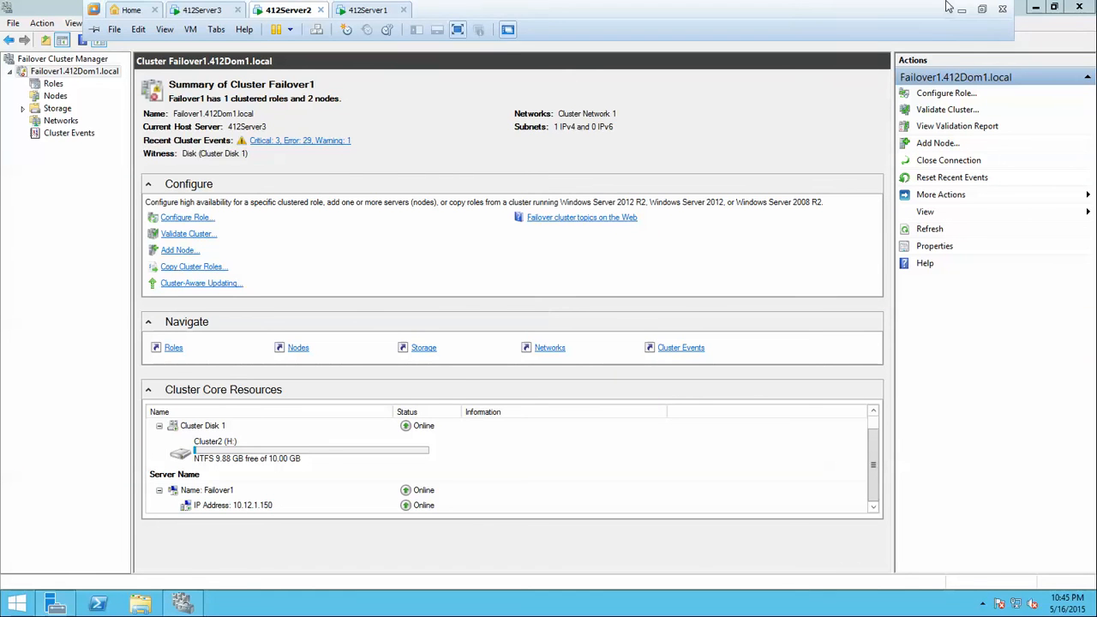
{"action": "left_click", "coordinate": [961, 8]}
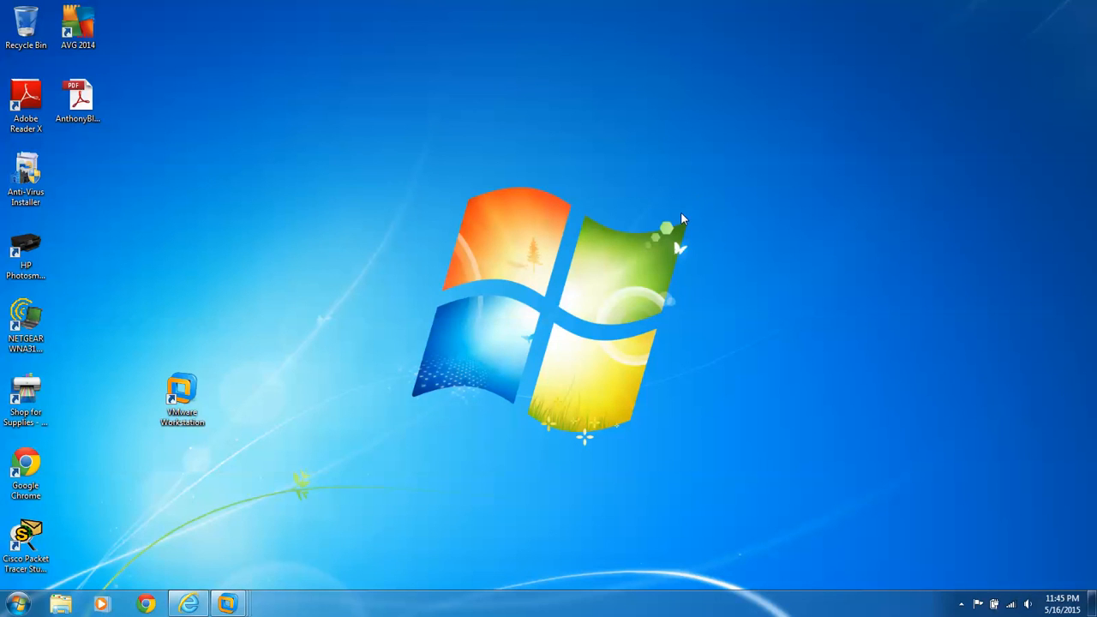
{"action": "left_click", "coordinate": [961, 605]}
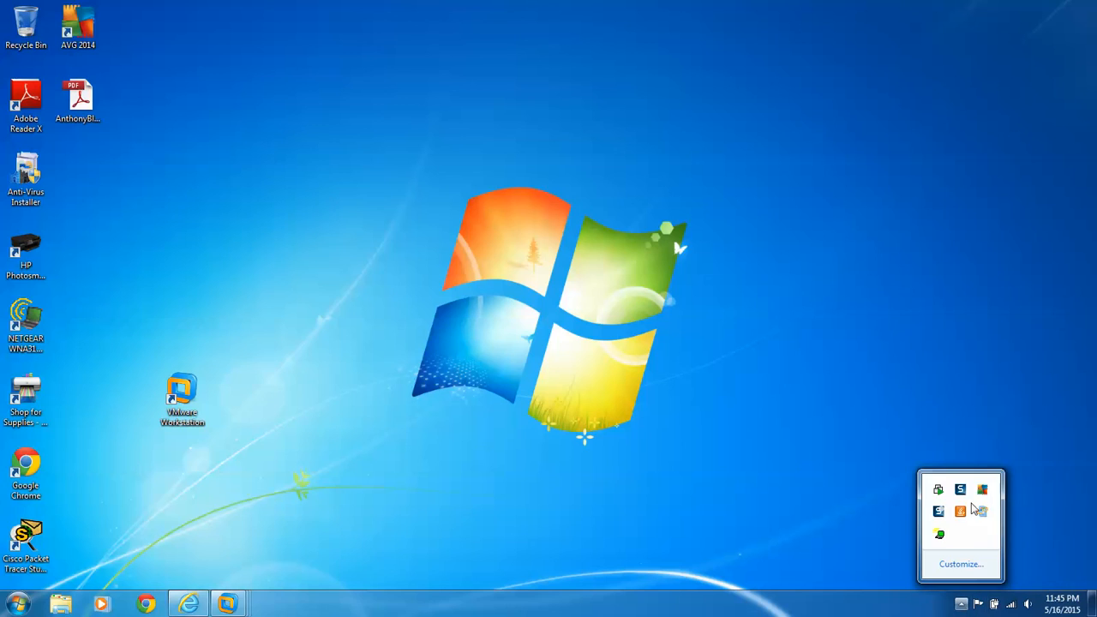